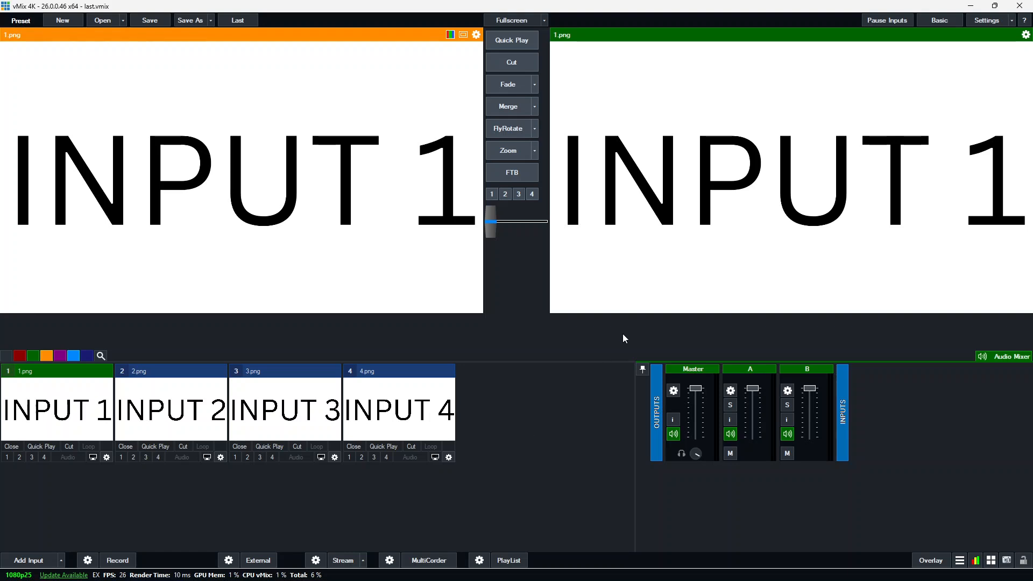
Step: Assign Input1, Input2 and Input3 as the sources of Outputs 2, 3 and 4 in the output settings
{"action": "left_click", "coordinate": [986, 21]}
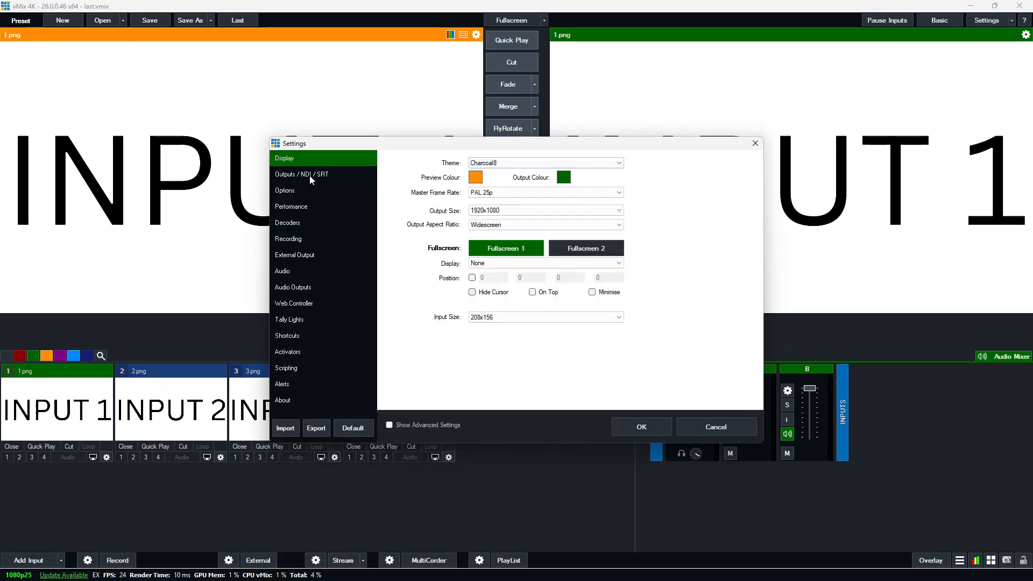
{"action": "left_click", "coordinate": [310, 176]}
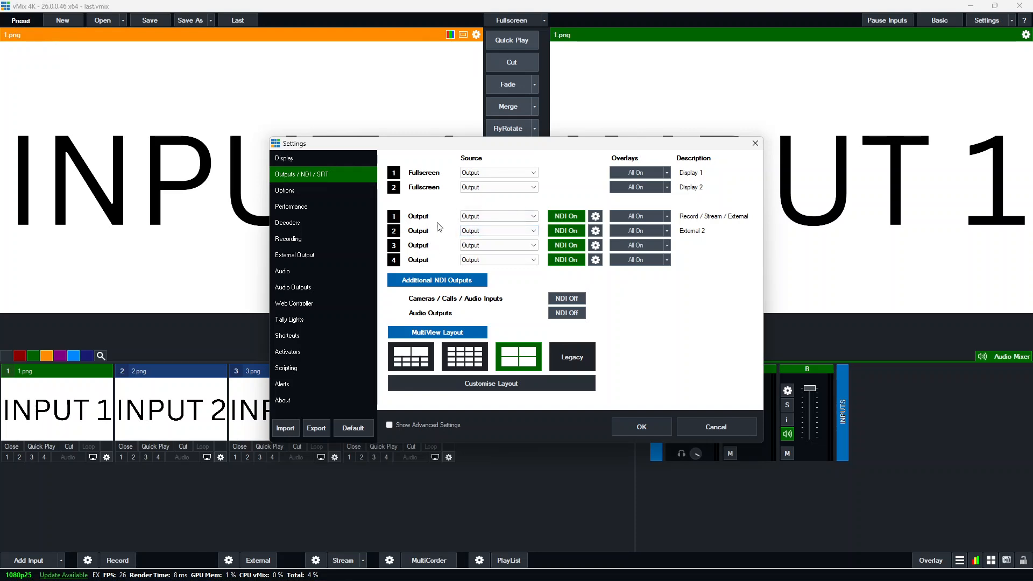
{"action": "left_click", "coordinate": [518, 231]}
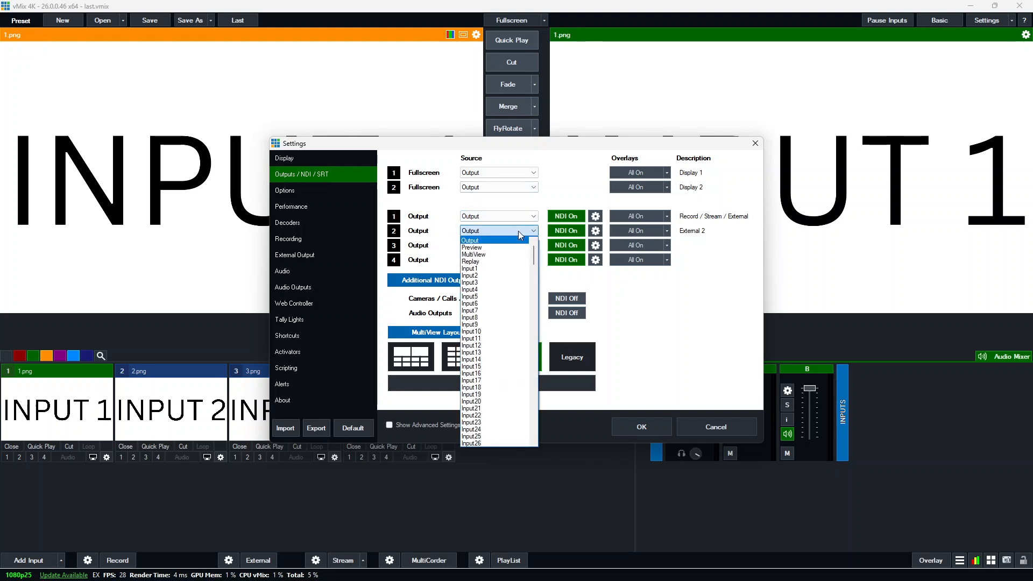
{"action": "left_click", "coordinate": [498, 269]}
{"action": "left_click", "coordinate": [494, 245]}
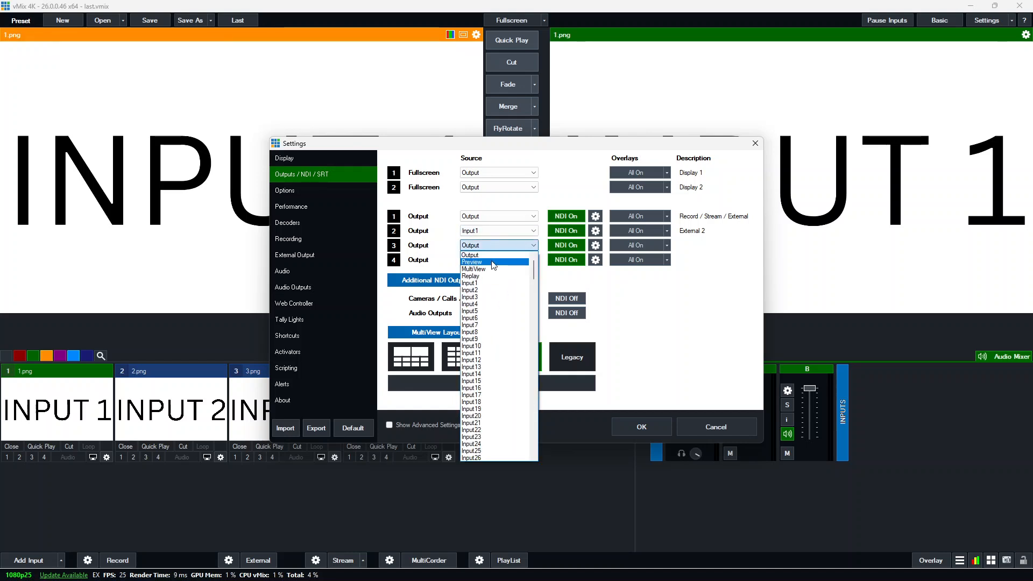
{"action": "left_click", "coordinate": [493, 291]}
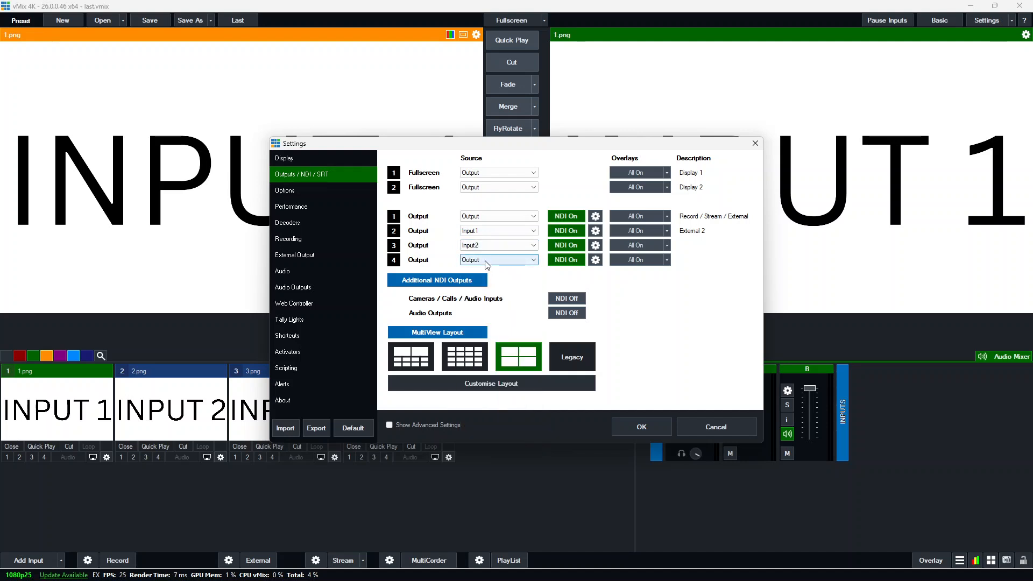
{"action": "left_click", "coordinate": [487, 263]}
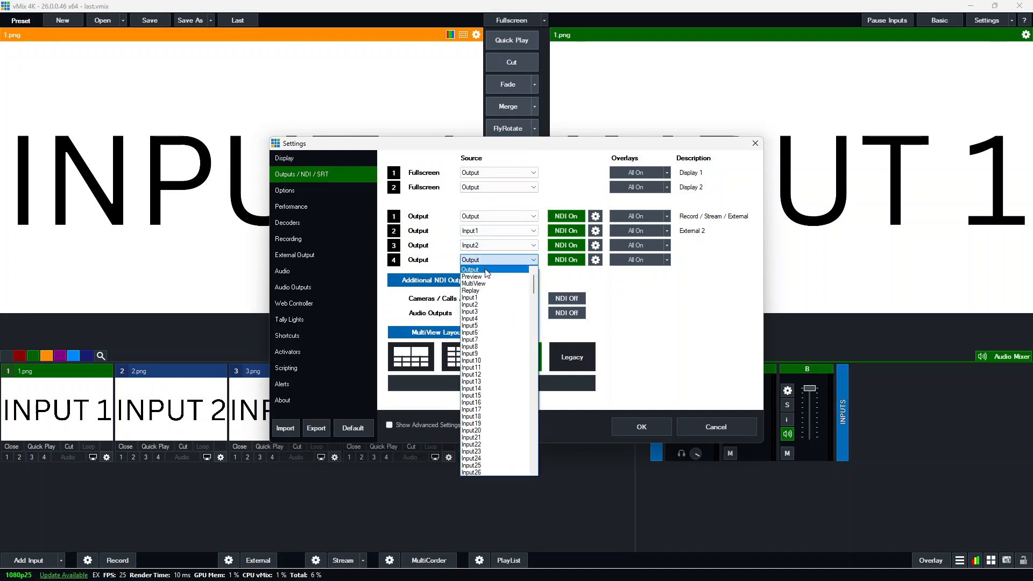
{"action": "left_click", "coordinate": [501, 312]}
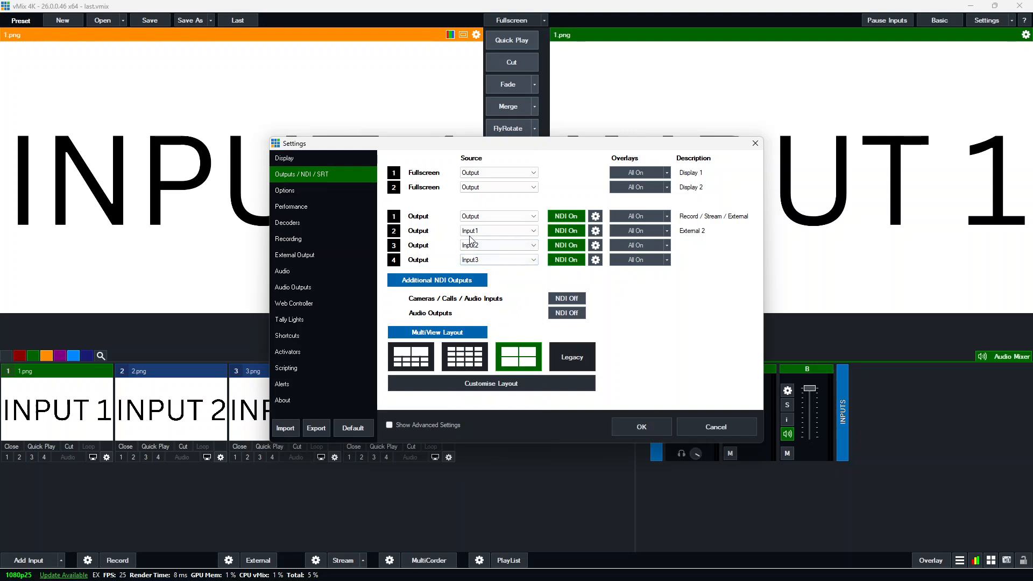
Step: Set the audio channels of Output 2 to BusA
{"action": "left_click", "coordinate": [596, 230]}
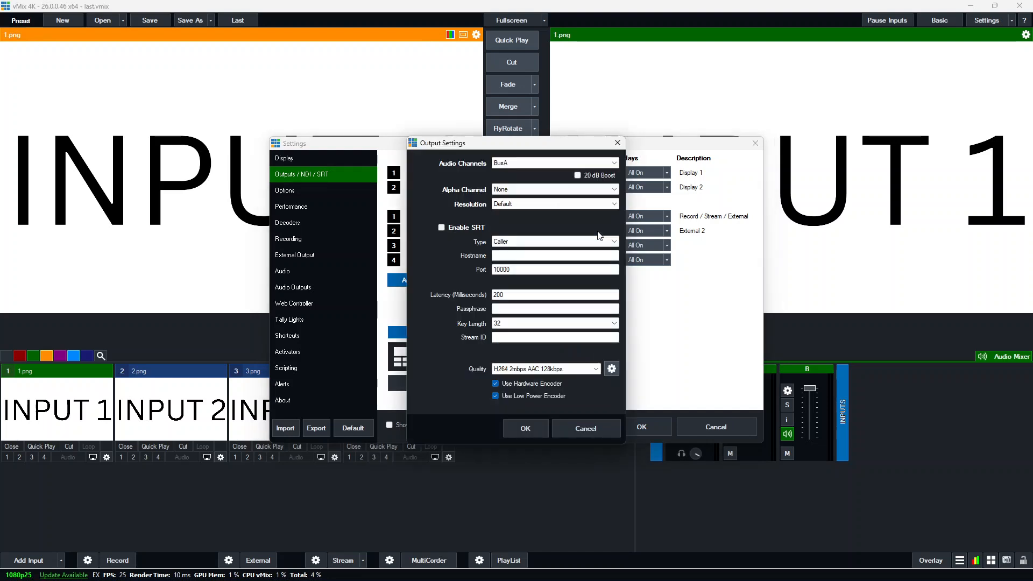
{"action": "left_click", "coordinate": [526, 164]}
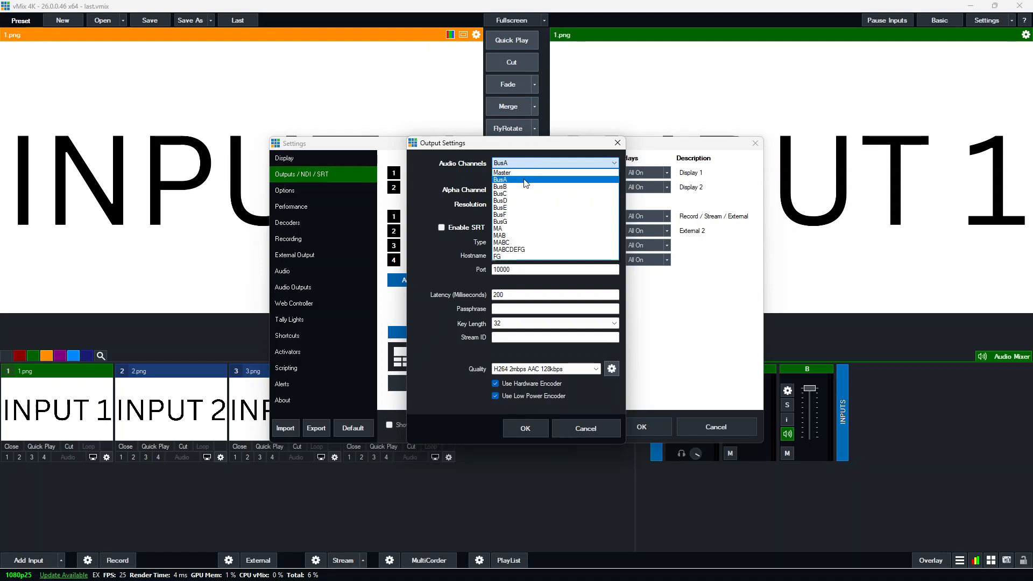
{"action": "left_click", "coordinate": [525, 181]}
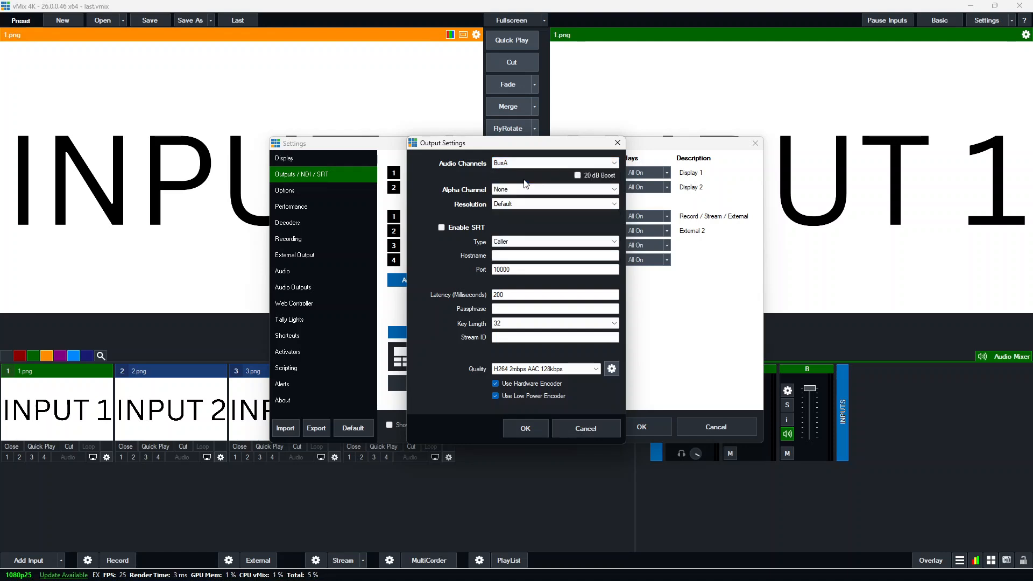
{"action": "left_click", "coordinate": [543, 423]}
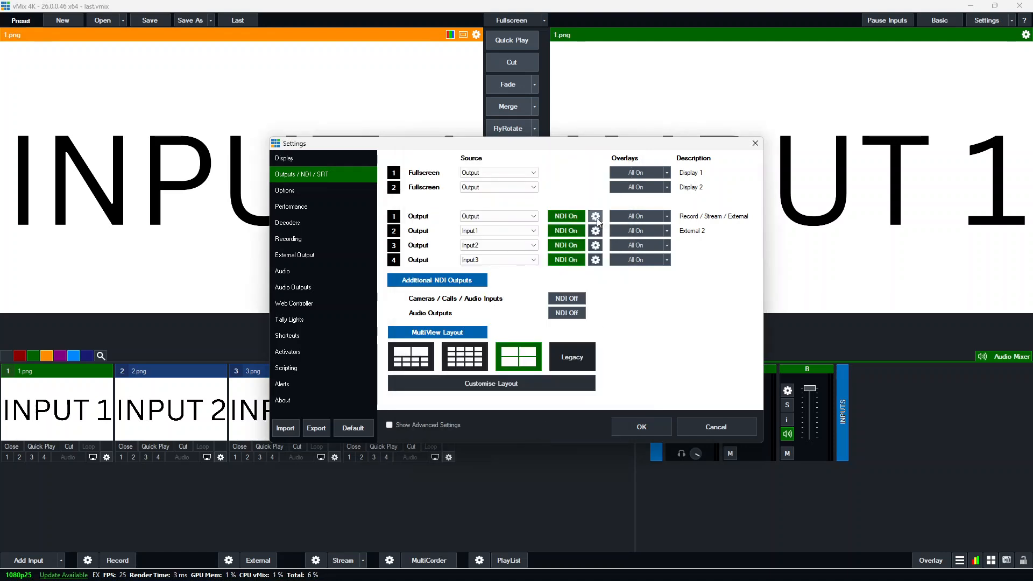
Step: Set the audio channels of Output 2 to Master
{"action": "left_click", "coordinate": [588, 236]}
{"action": "left_click", "coordinate": [559, 162]}
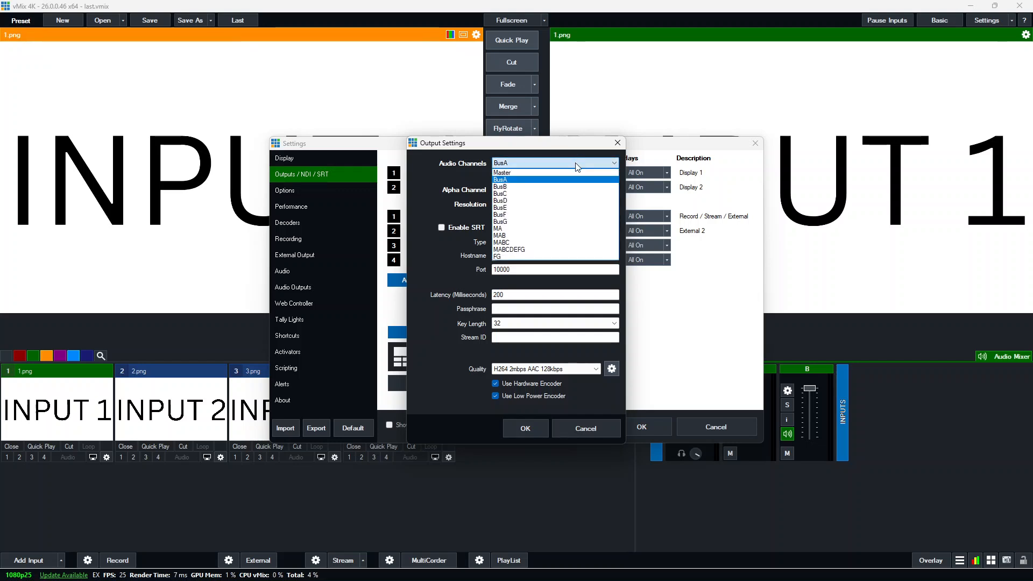
{"action": "left_click", "coordinate": [551, 171]}
{"action": "left_click", "coordinate": [537, 427]}
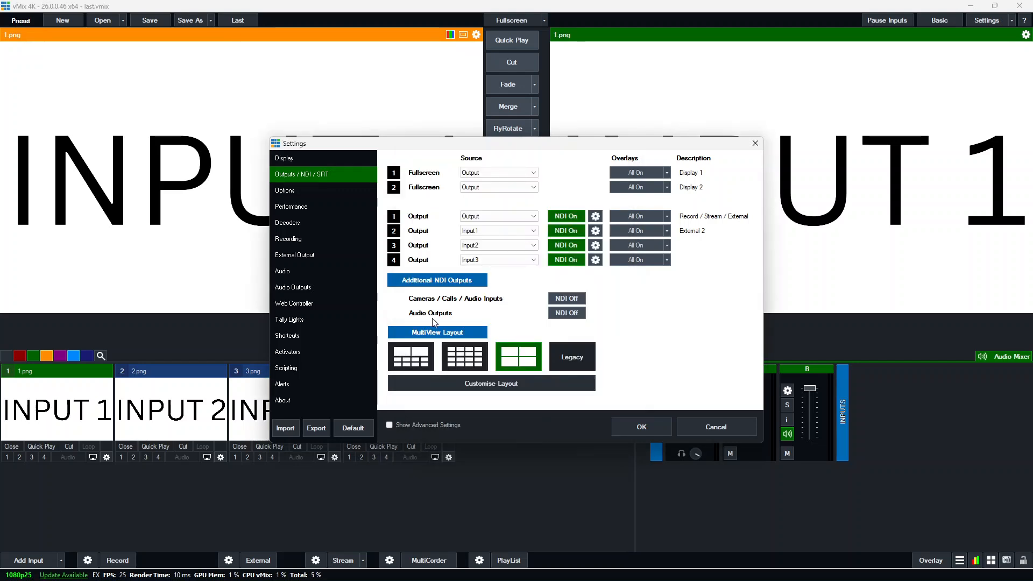
Step: Set audio bus A to Enabled in the audio output settings and apply all settings
{"action": "left_click", "coordinate": [286, 275]}
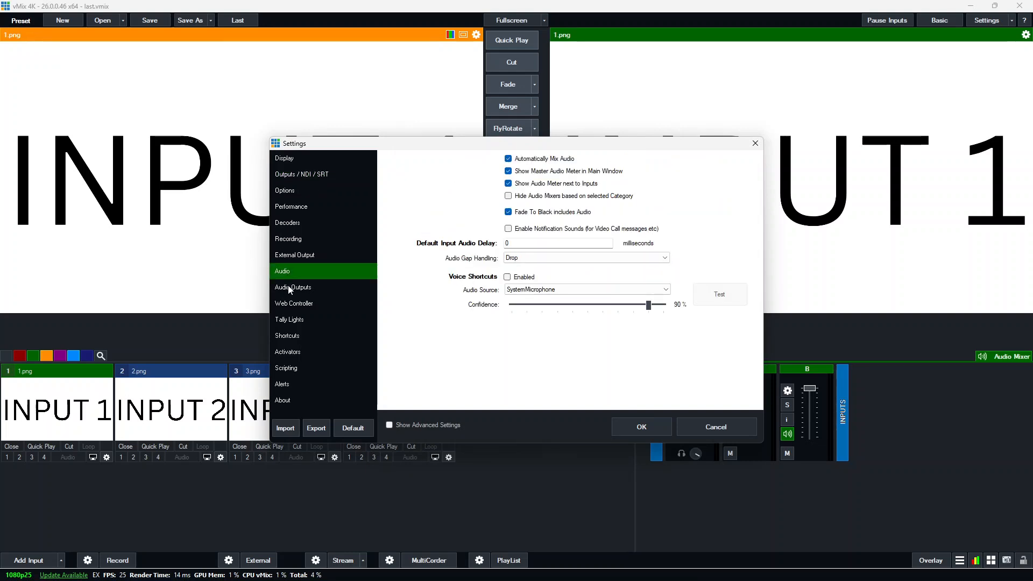
{"action": "left_click", "coordinate": [289, 289]}
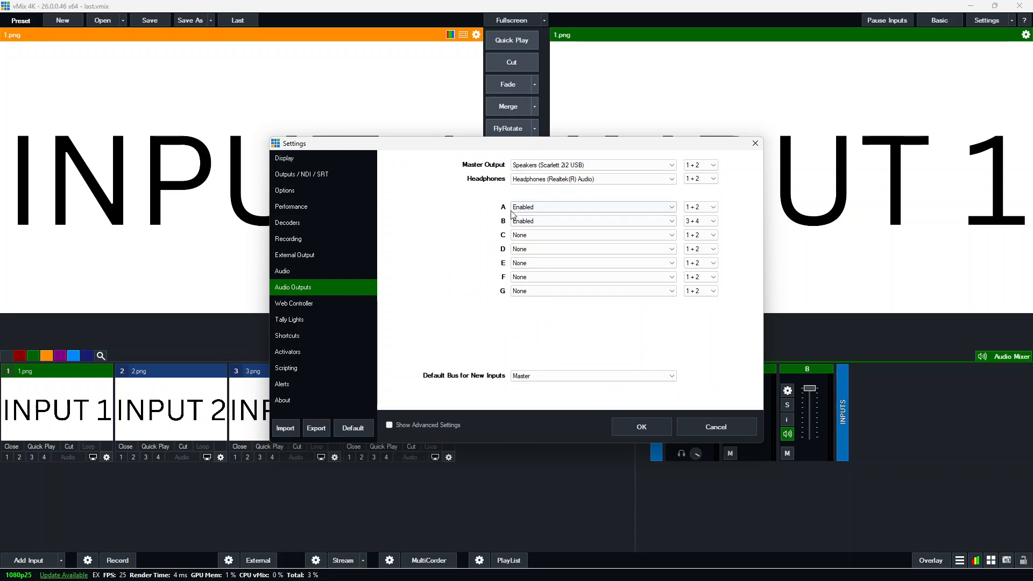
{"action": "left_click", "coordinate": [533, 208]}
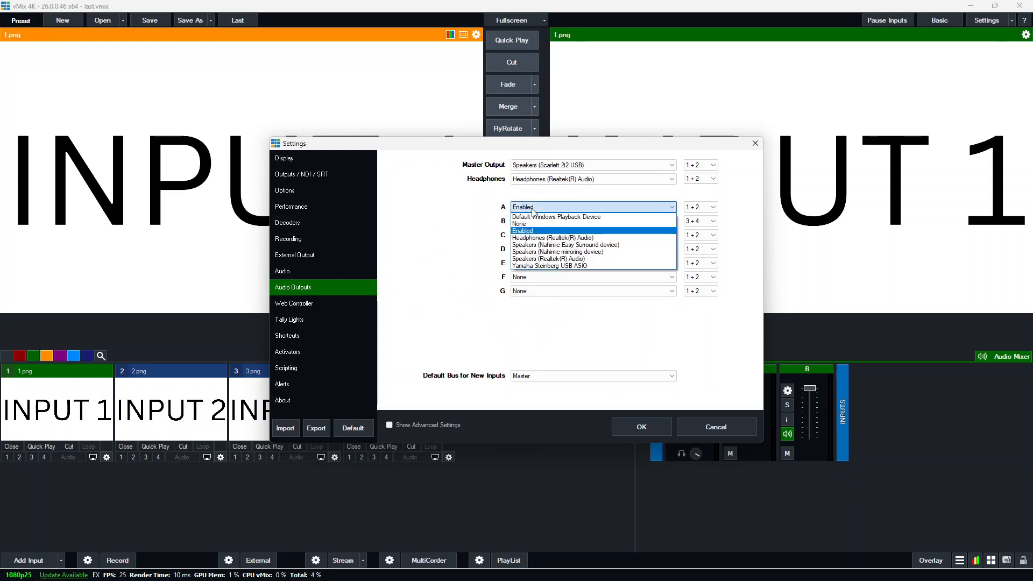
{"action": "left_click", "coordinate": [602, 231]}
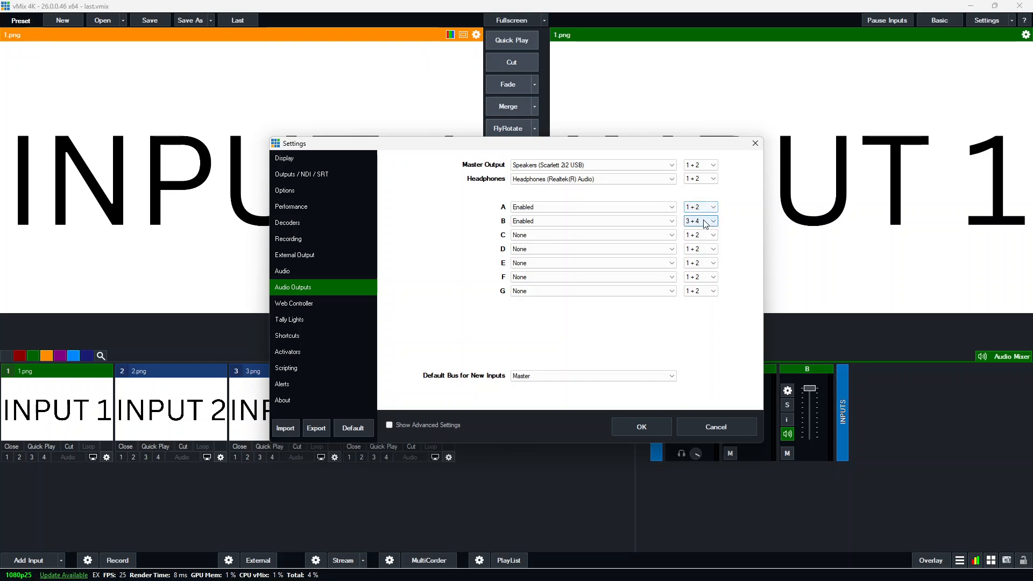
{"action": "left_click", "coordinate": [664, 428]}
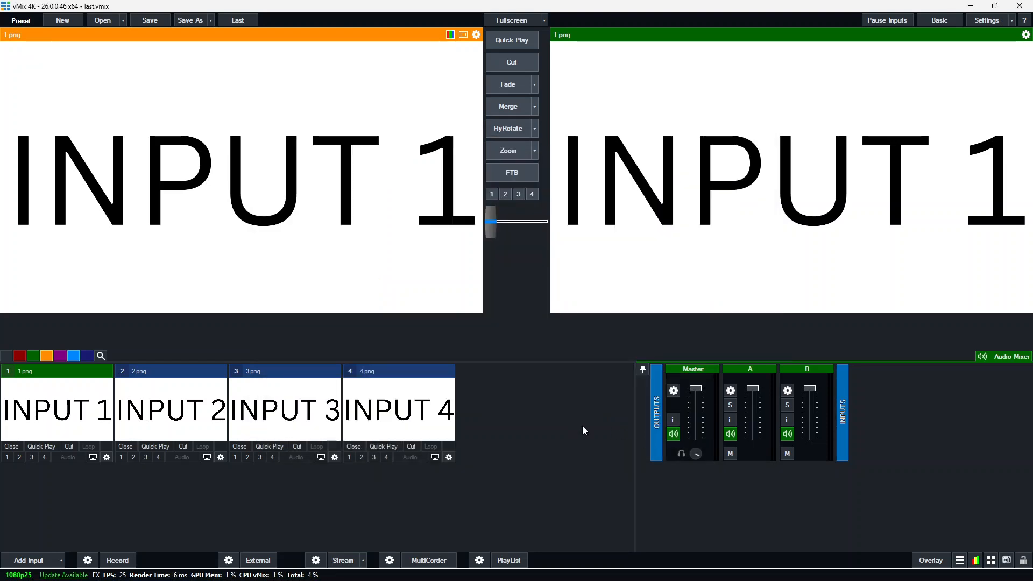
Step: Open the MultiCorder settings, review the AVI, vMix AVI and MKV formats, and choose MP4 as the recording format
{"action": "left_click", "coordinate": [390, 561]}
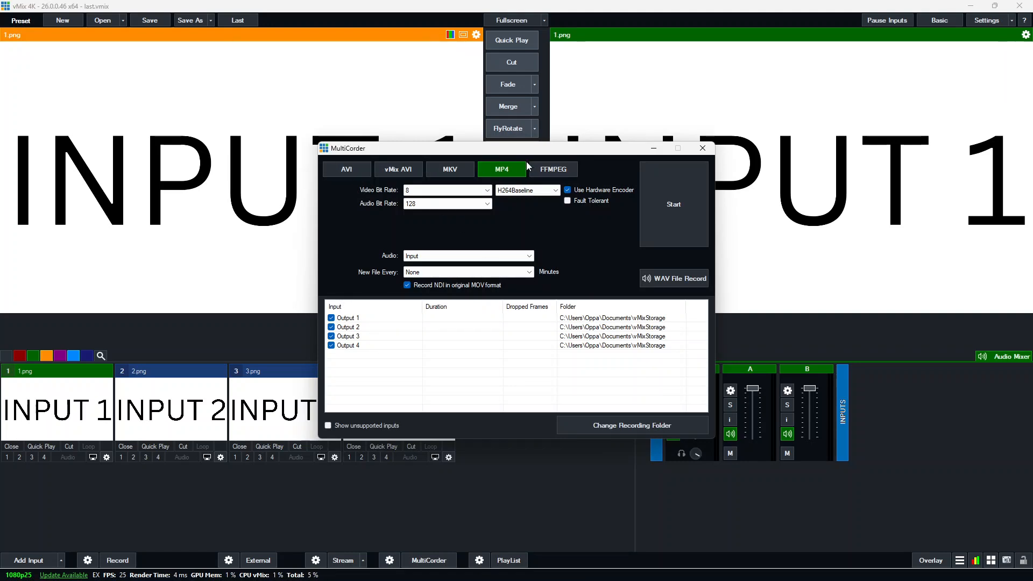
{"action": "left_click", "coordinate": [348, 170]}
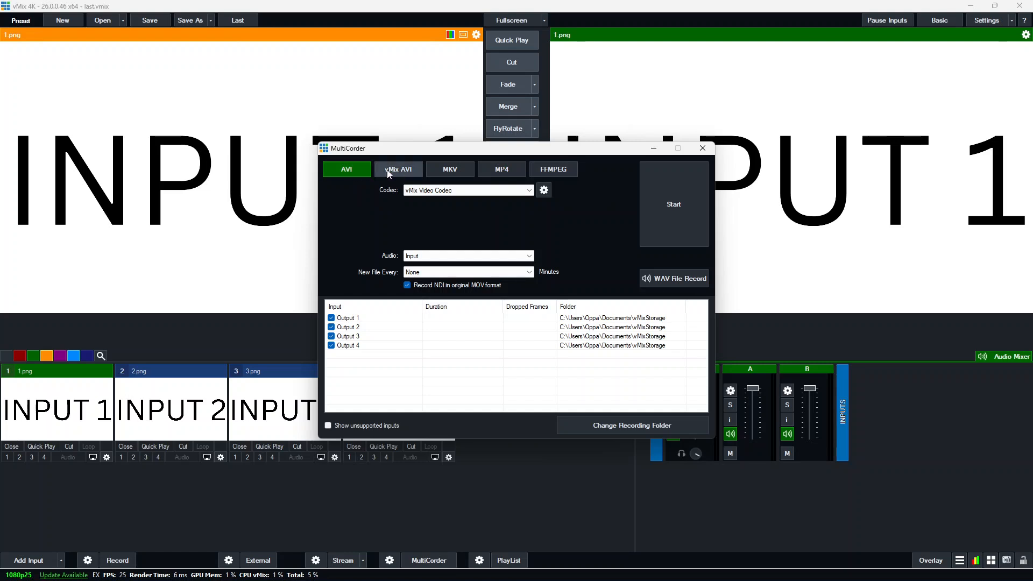
{"action": "left_click", "coordinate": [408, 170]}
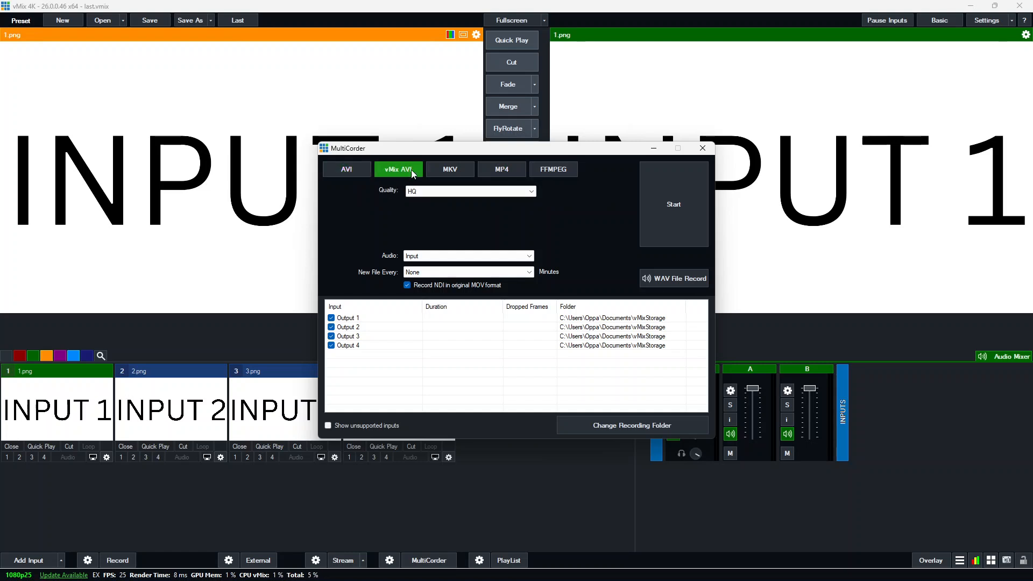
{"action": "left_click", "coordinate": [468, 172]}
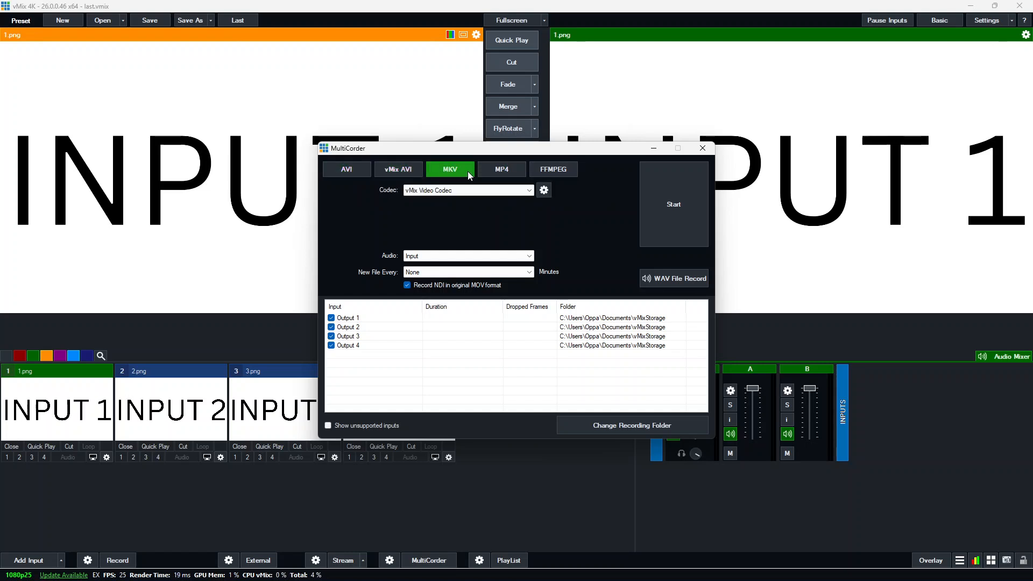
{"action": "left_click", "coordinate": [509, 170]}
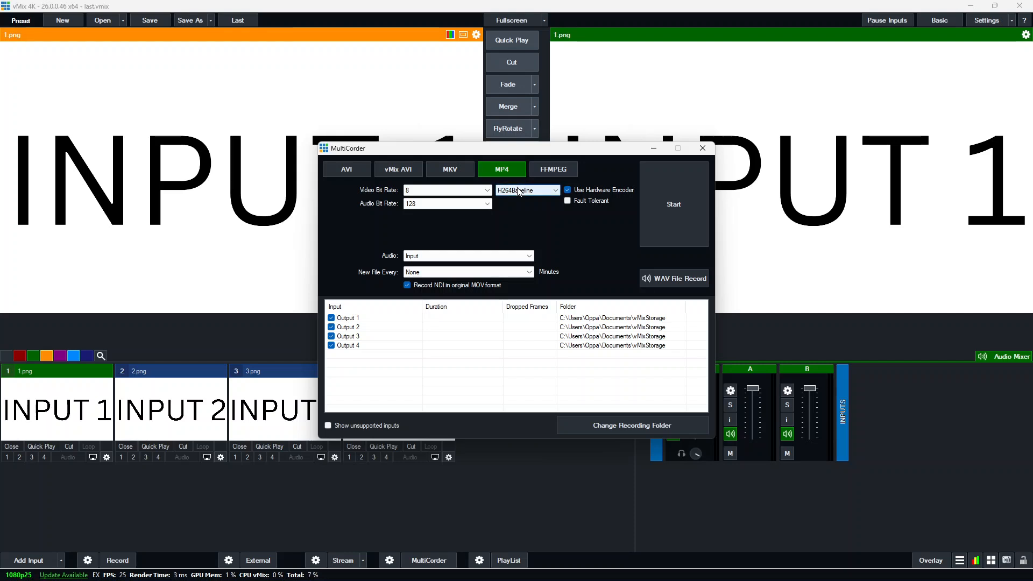
Step: Set the MP4 recording's video bit rate to 8 and its audio bit rate to 128
{"action": "left_click", "coordinate": [487, 191]}
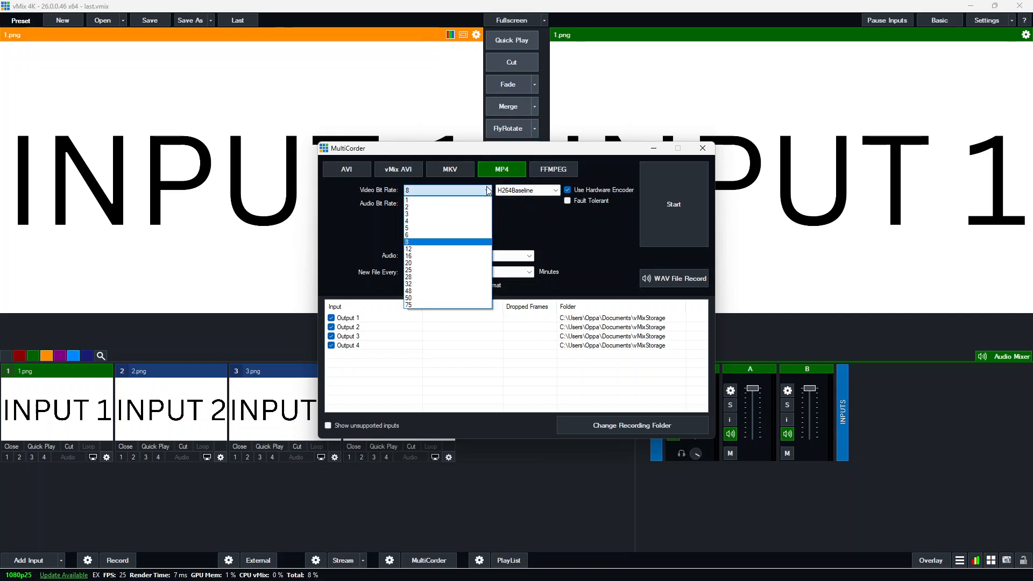
{"action": "left_click", "coordinate": [447, 246]}
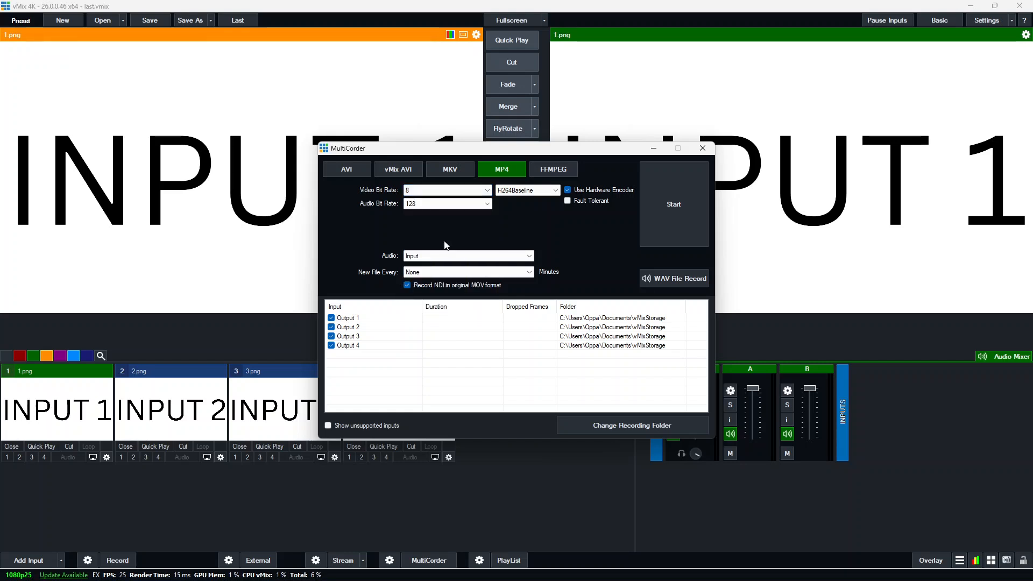
{"action": "left_click", "coordinate": [439, 205]}
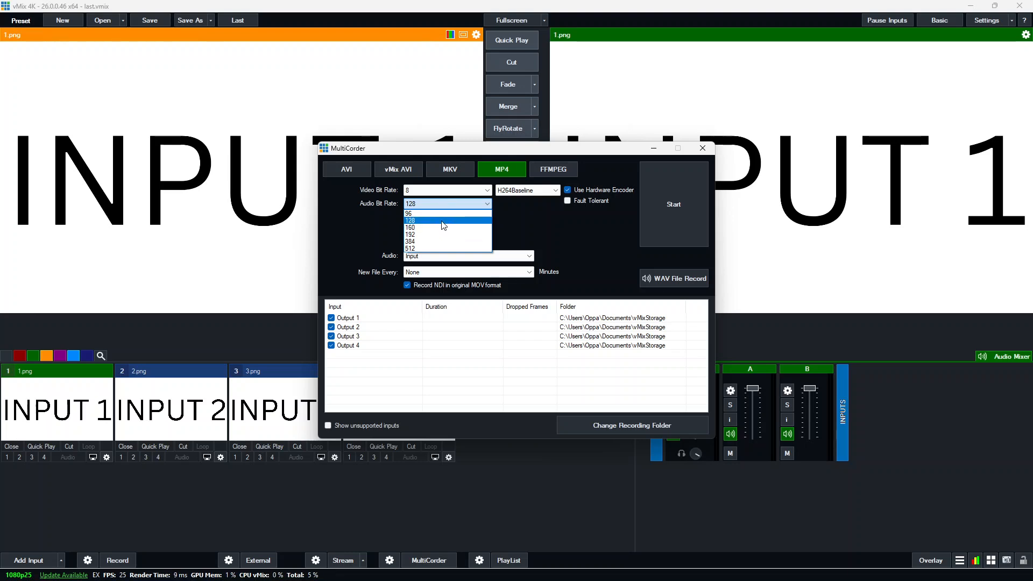
{"action": "left_click", "coordinate": [442, 221]}
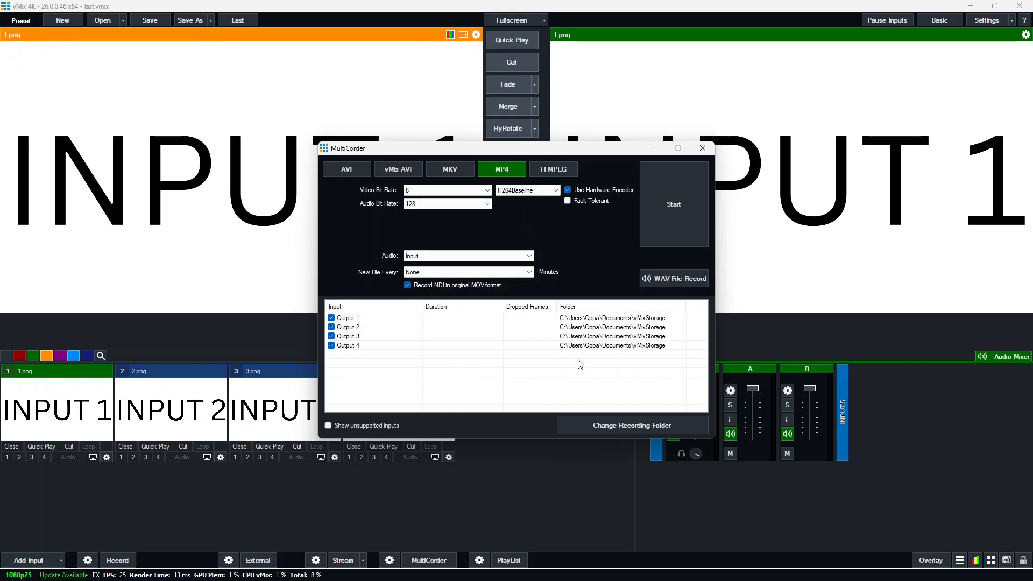
Step: Create a folder named Recording in Downloads and set it as the MultiCorder recording folder
{"action": "left_click", "coordinate": [585, 422]}
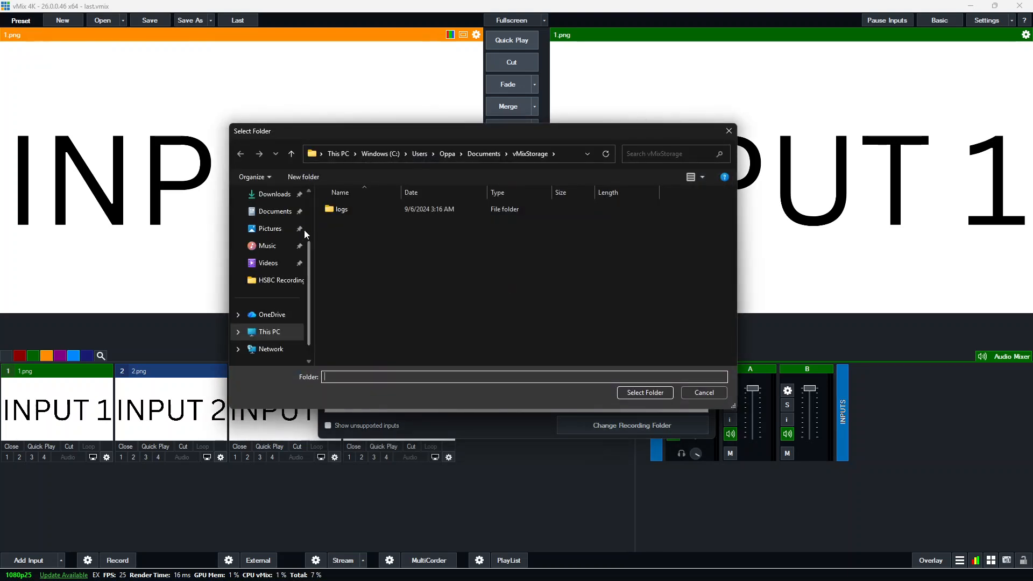
{"action": "scroll", "coordinate": [304, 220], "scroll_direction": "up", "scroll_amount": 3}
{"action": "left_click", "coordinate": [275, 265]}
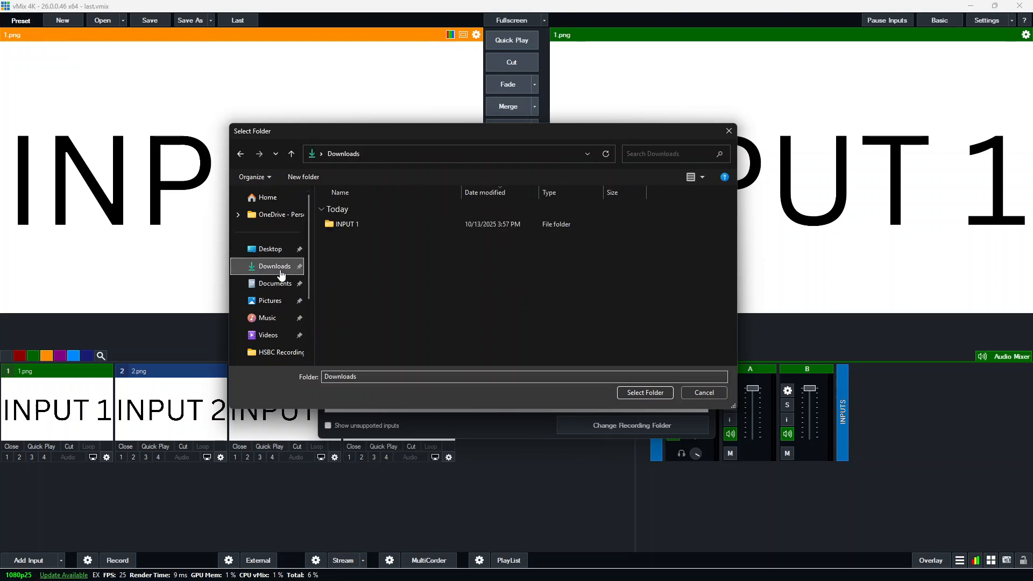
{"action": "right_click", "coordinate": [425, 268]}
{"action": "mouse_move", "coordinate": [478, 369]}
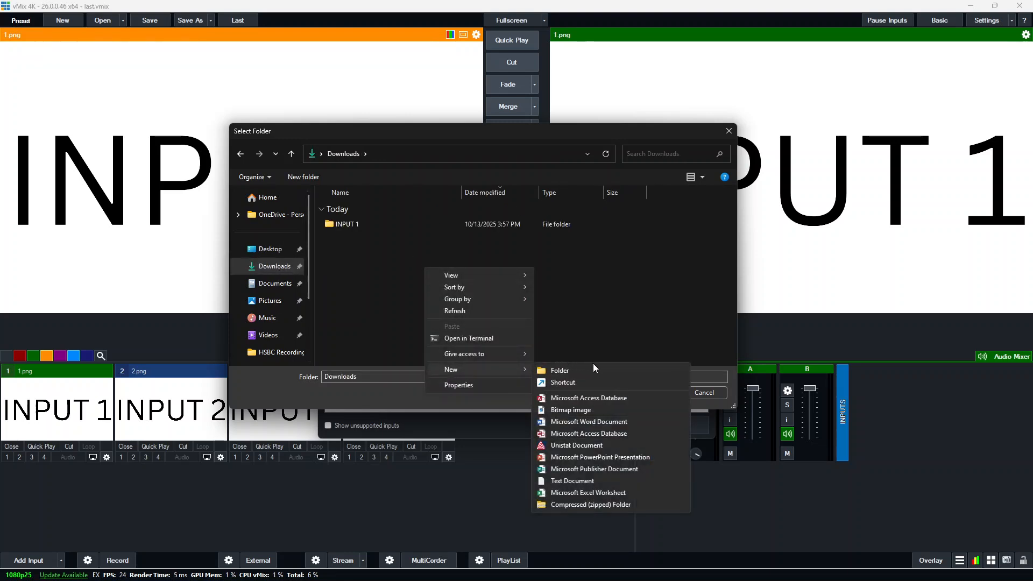
{"action": "left_click", "coordinate": [593, 363]}
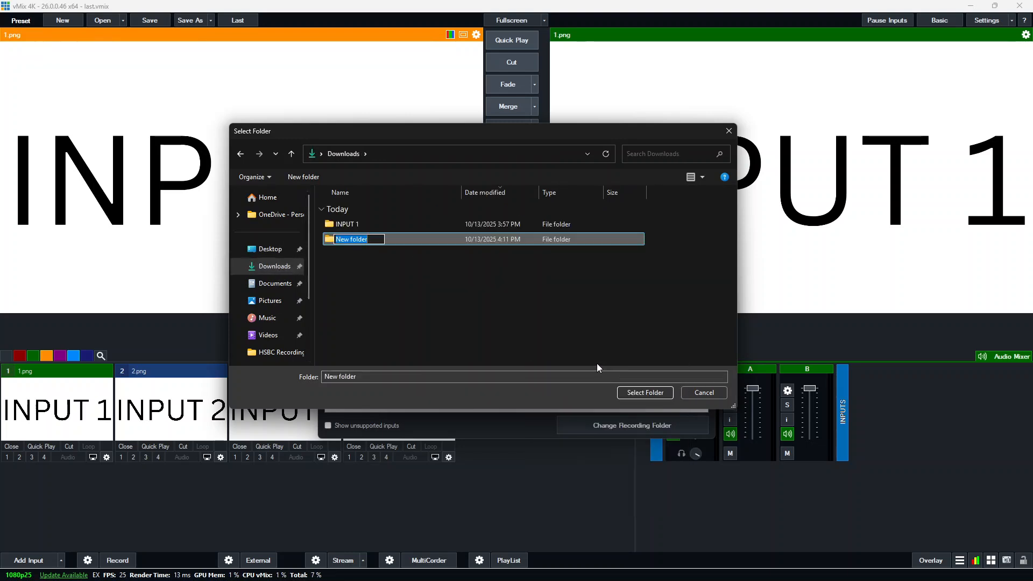
{"action": "type", "text": "Recording"}
{"action": "left_click", "coordinate": [585, 360]}
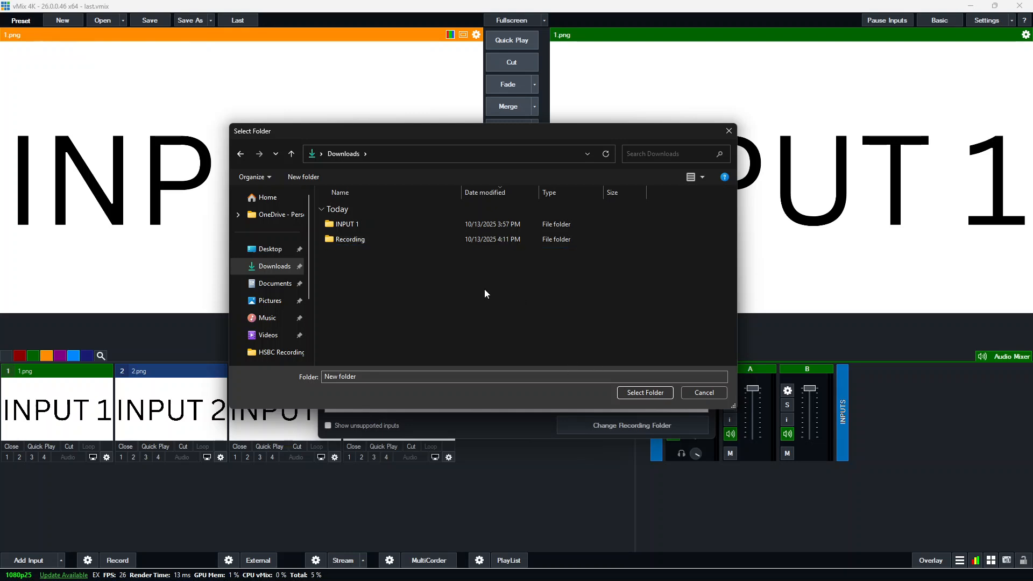
{"action": "double_click", "coordinate": [388, 239]}
{"action": "left_click", "coordinate": [645, 393]}
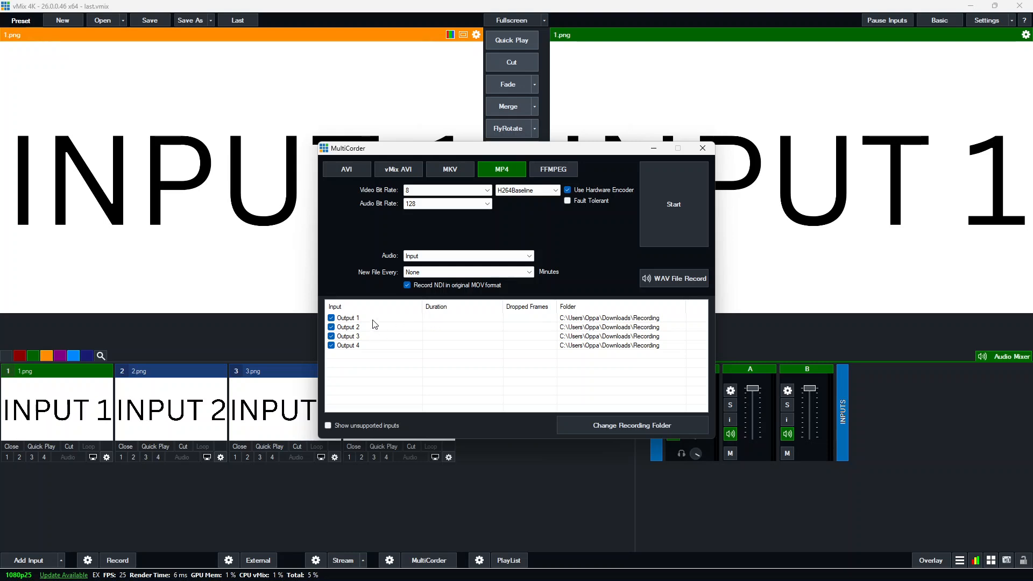
Step: Set the MultiCorder audio source to Input
{"action": "left_click", "coordinate": [450, 256]}
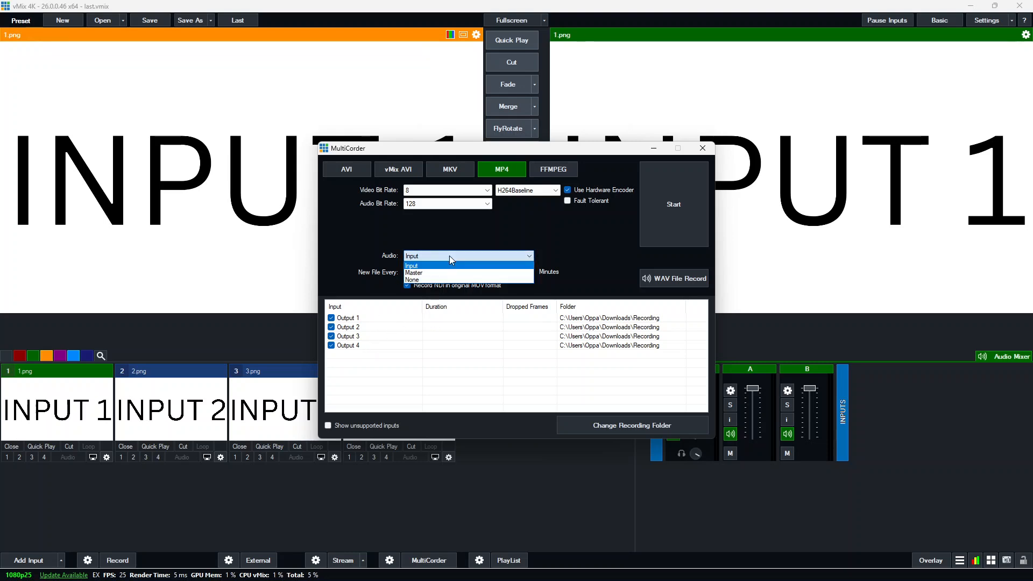
{"action": "left_click", "coordinate": [412, 265]}
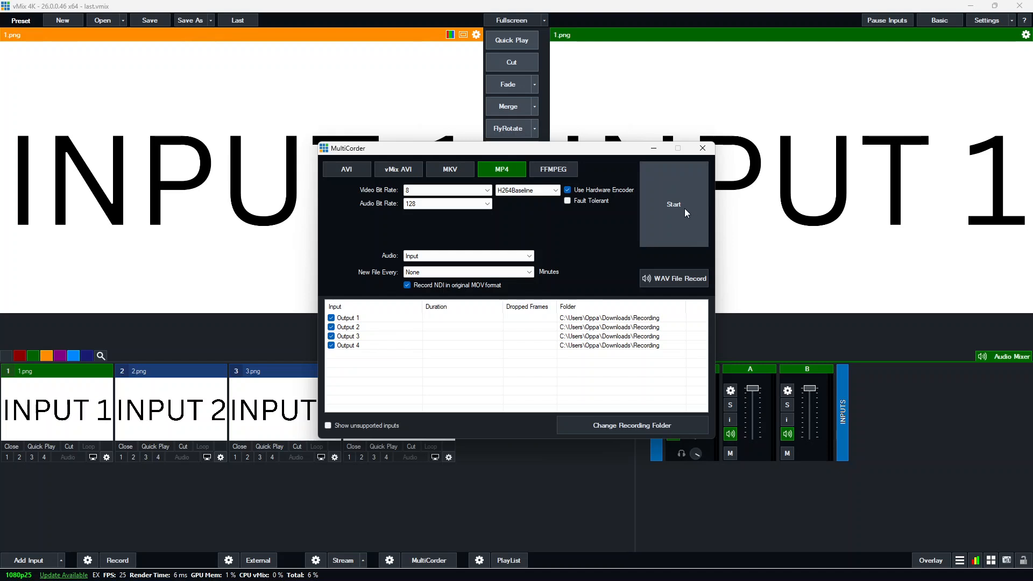
Step: Close the MultiCorder settings, start the MultiCorder recording, and stop it after a short test
{"action": "left_click", "coordinate": [703, 148]}
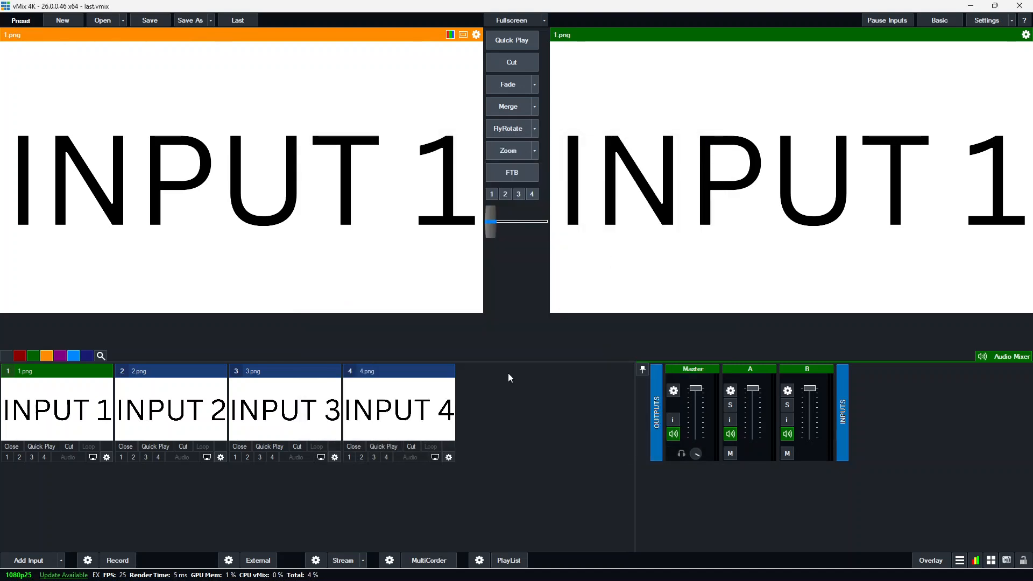
{"action": "left_click", "coordinate": [414, 562]}
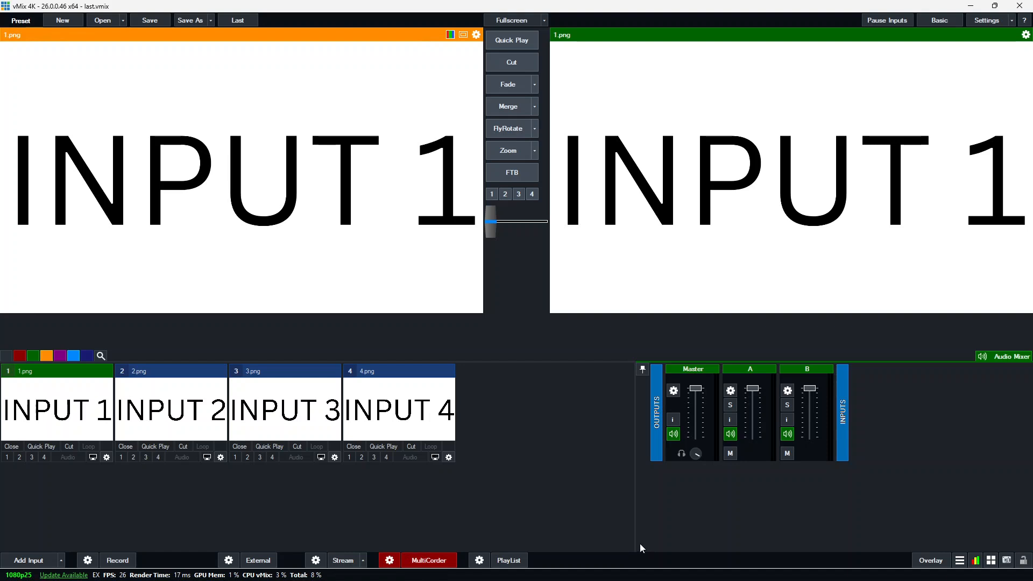
{"action": "left_click", "coordinate": [444, 562]}
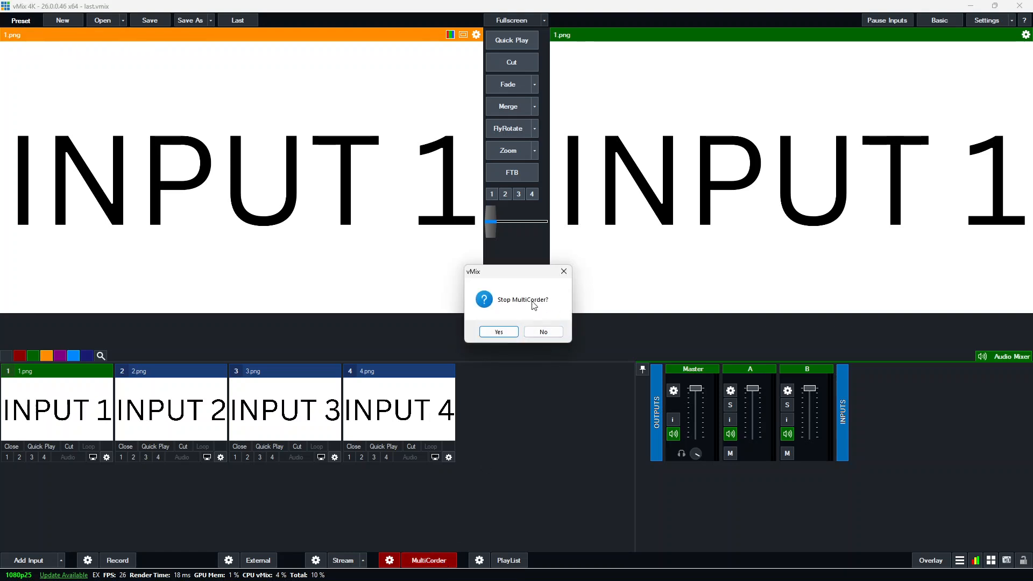
{"action": "left_click", "coordinate": [499, 332]}
Step: Switch to File Explorer, open the Recording folder in Downloads, and display its files as extra large icons
{"action": "key", "text": "super"}
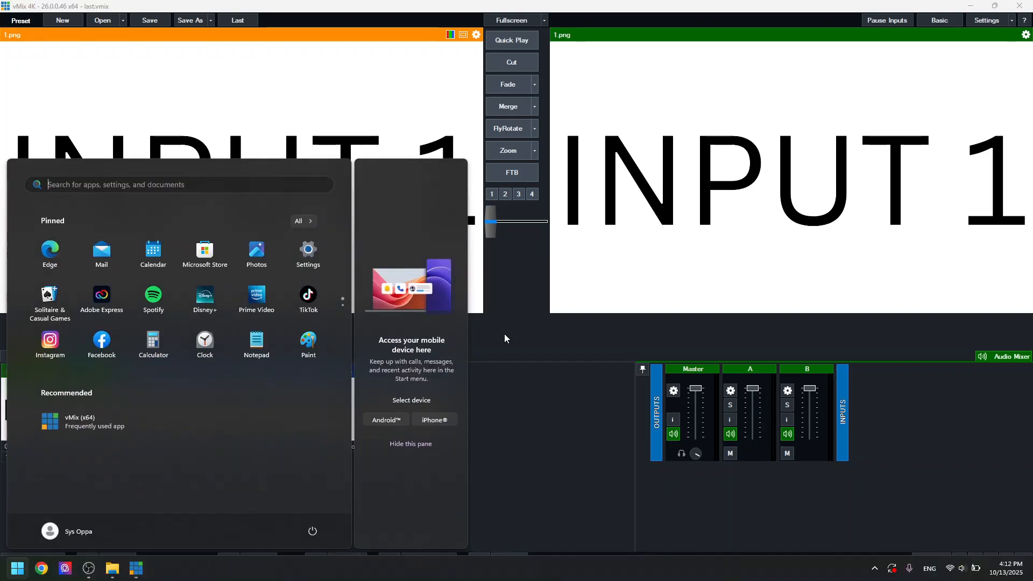
{"action": "type", "text": "file"}
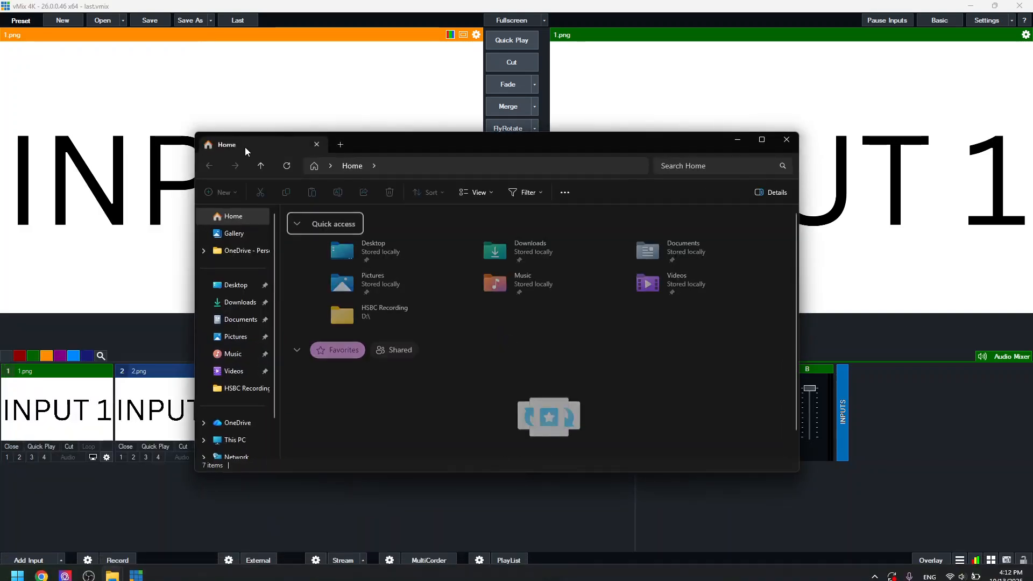
{"action": "left_click", "coordinate": [240, 303]}
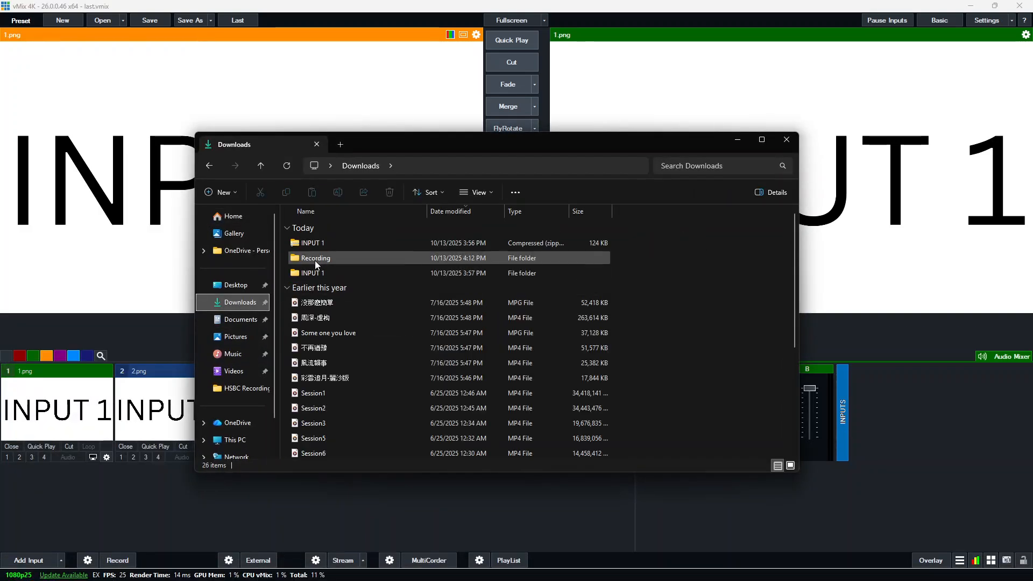
{"action": "double_click", "coordinate": [315, 260]}
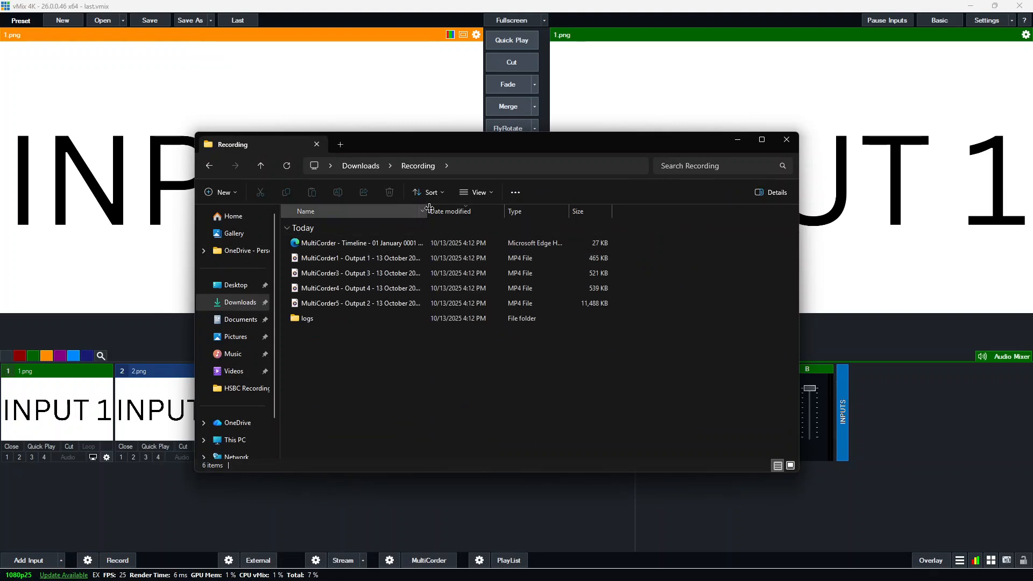
{"action": "left_click", "coordinate": [477, 193]}
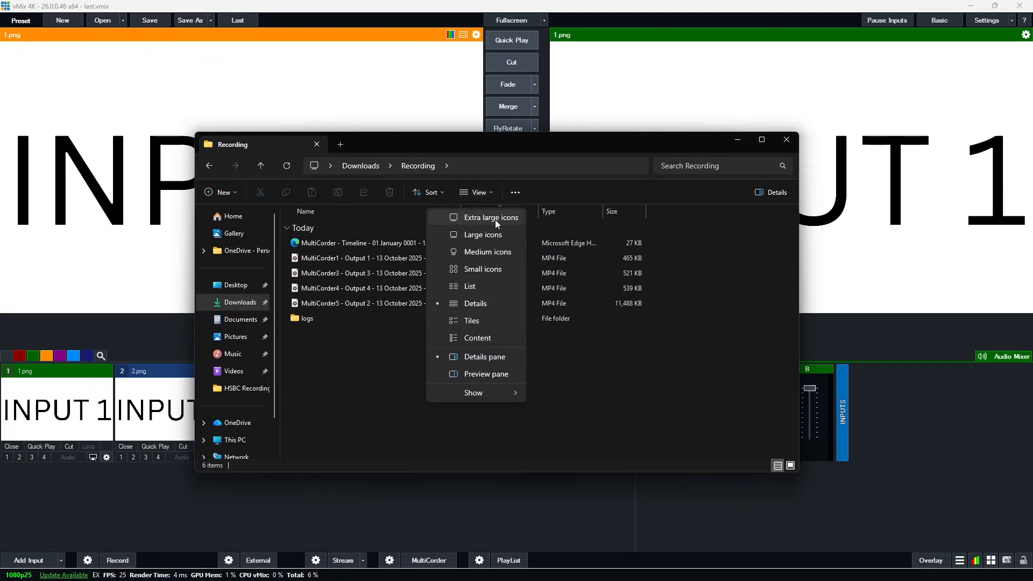
{"action": "left_click", "coordinate": [495, 219]}
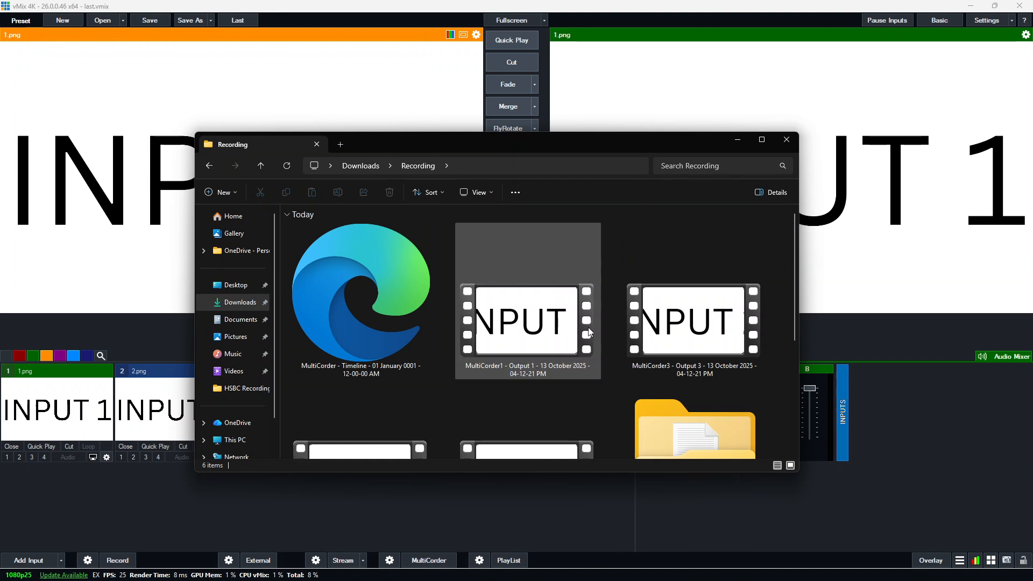
Step: Play the MultiCorder recordings of Output 1 and Output 2 to check their content, closing the player after each
{"action": "scroll", "coordinate": [587, 330], "scroll_direction": "down", "scroll_amount": 2}
{"action": "double_click", "coordinate": [543, 260]}
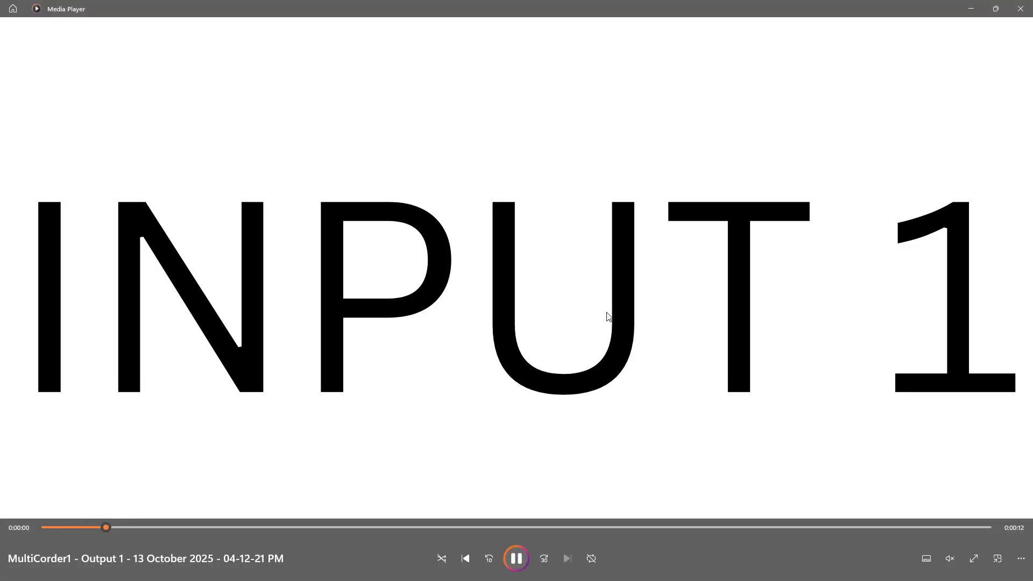
{"action": "left_click", "coordinate": [1021, 8]}
{"action": "scroll", "coordinate": [500, 352], "scroll_direction": "down", "scroll_amount": 1}
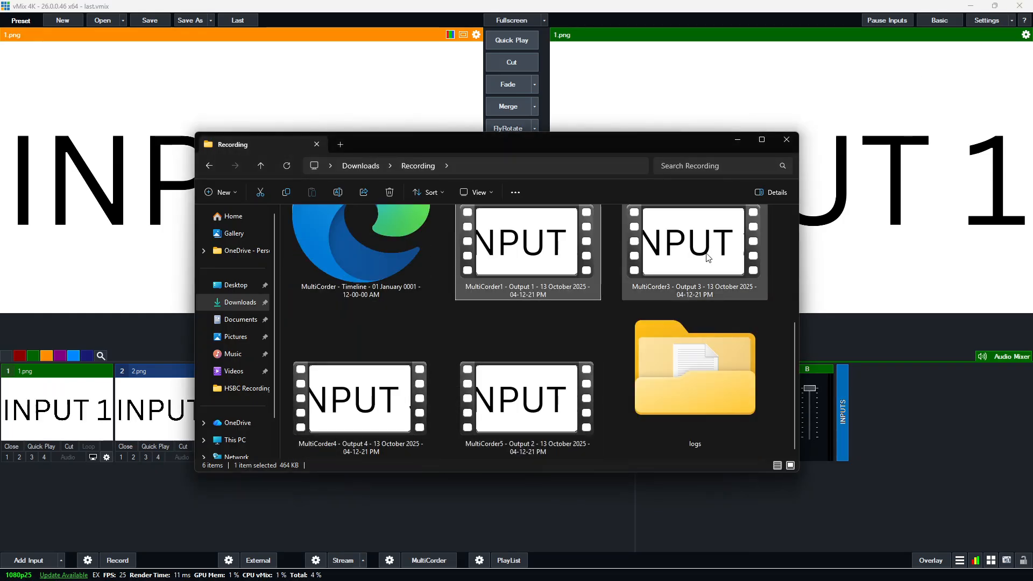
{"action": "double_click", "coordinate": [502, 427]}
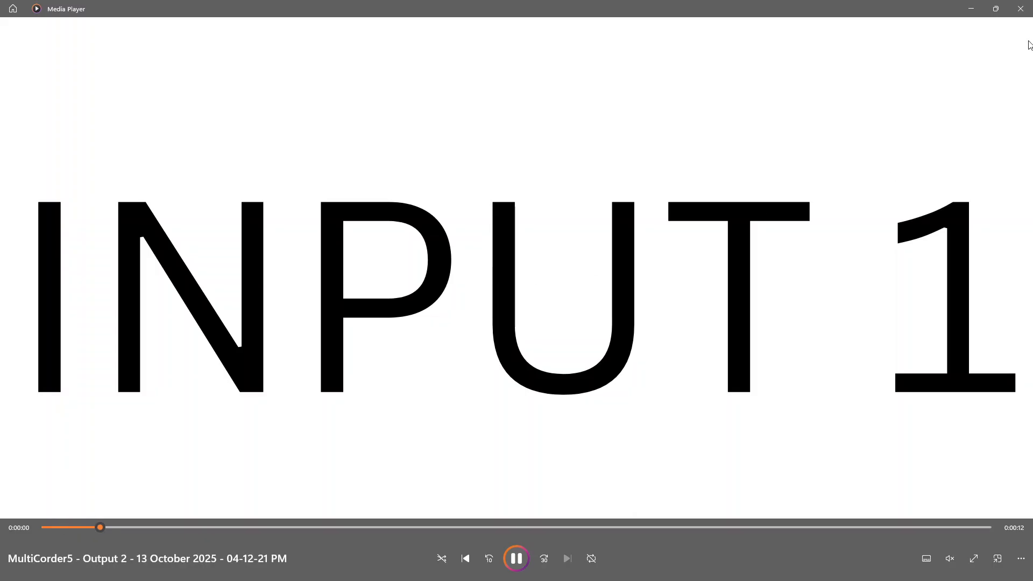
{"action": "left_click", "coordinate": [1021, 9]}
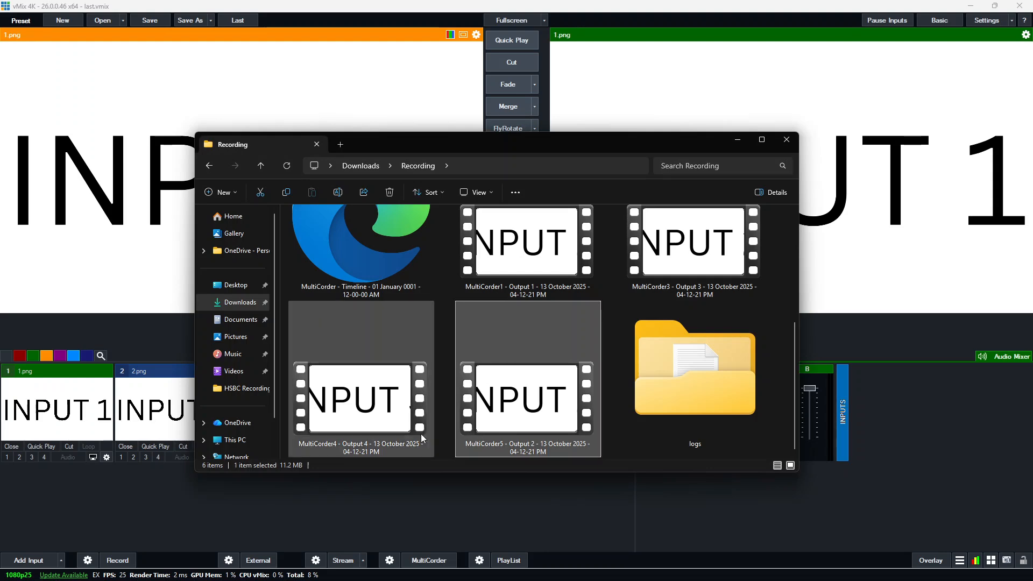
Step: Play the MultiCorder recordings of Output 3 and Output 4 to check their content, and close the player and the Recording folder
{"action": "double_click", "coordinate": [700, 269]}
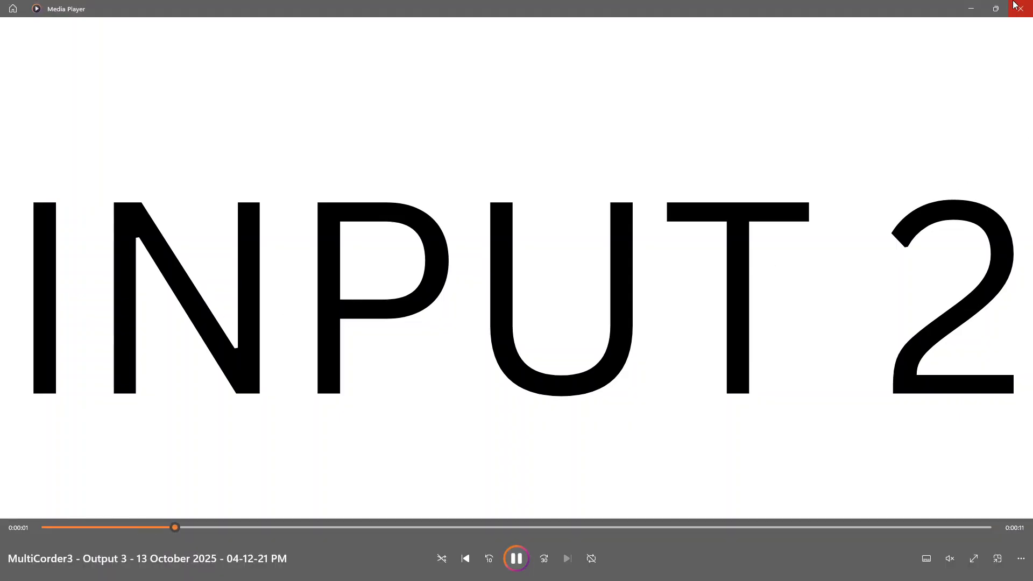
{"action": "left_click", "coordinate": [1015, 5]}
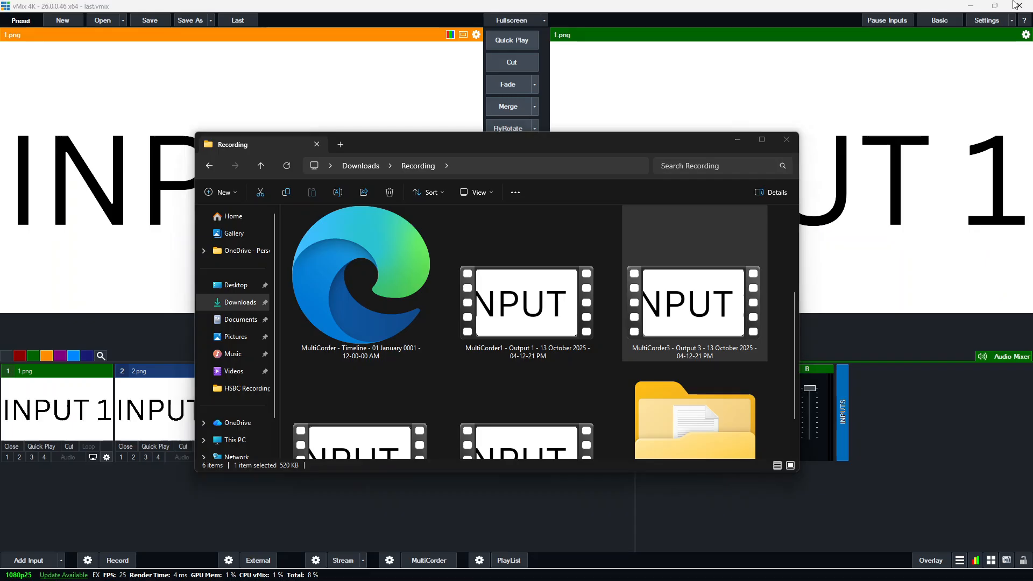
{"action": "left_click", "coordinate": [369, 428]}
{"action": "double_click", "coordinate": [387, 405]}
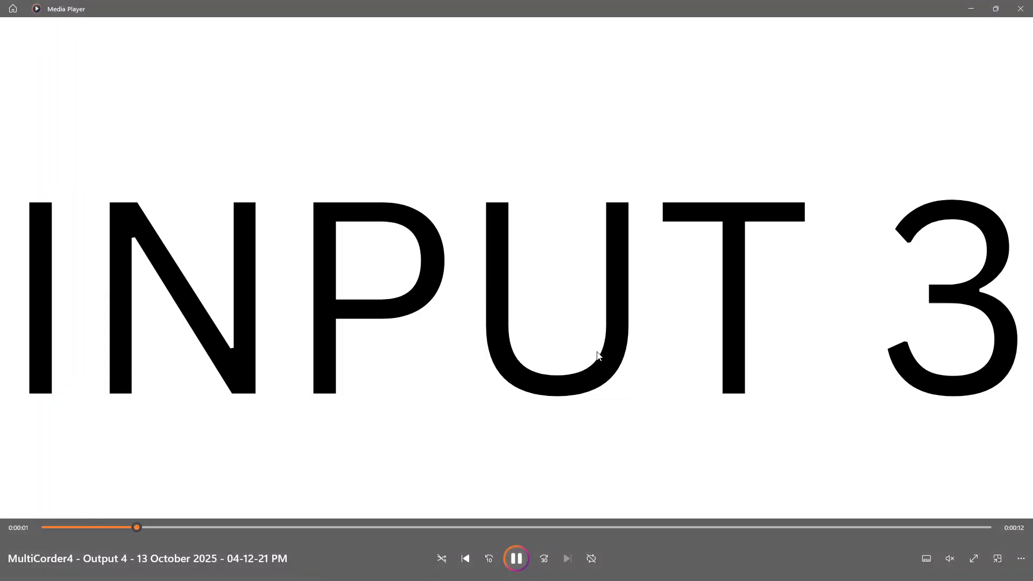
{"action": "left_click", "coordinate": [1030, 9]}
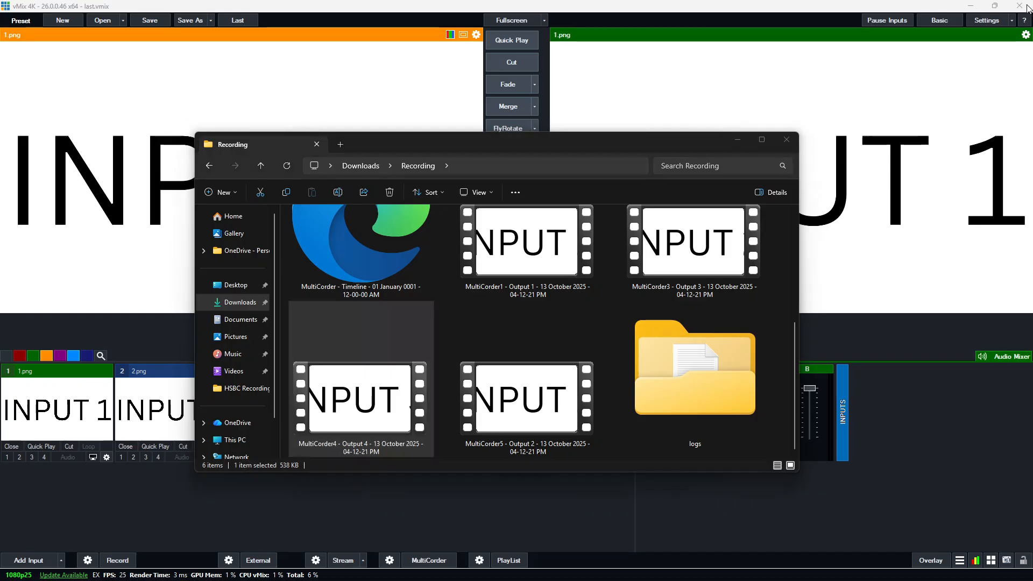
{"action": "left_click", "coordinate": [793, 144]}
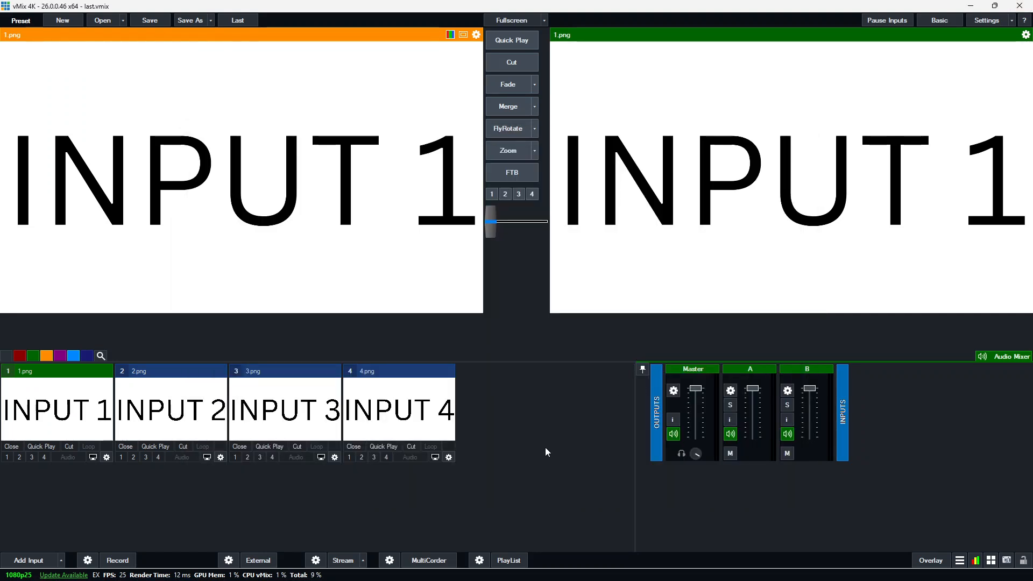
{"action": "key", "text": "alt+Tab"}
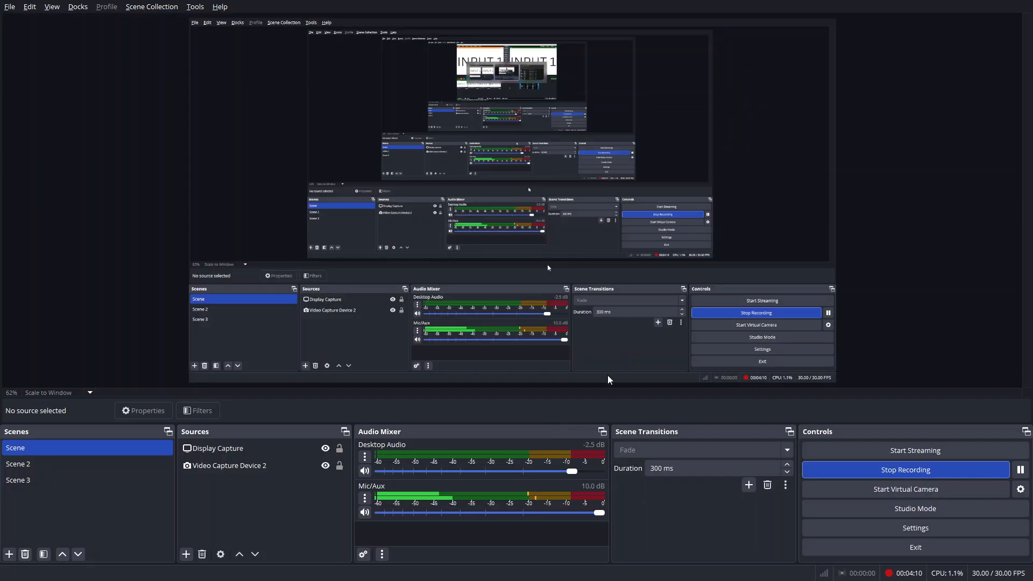